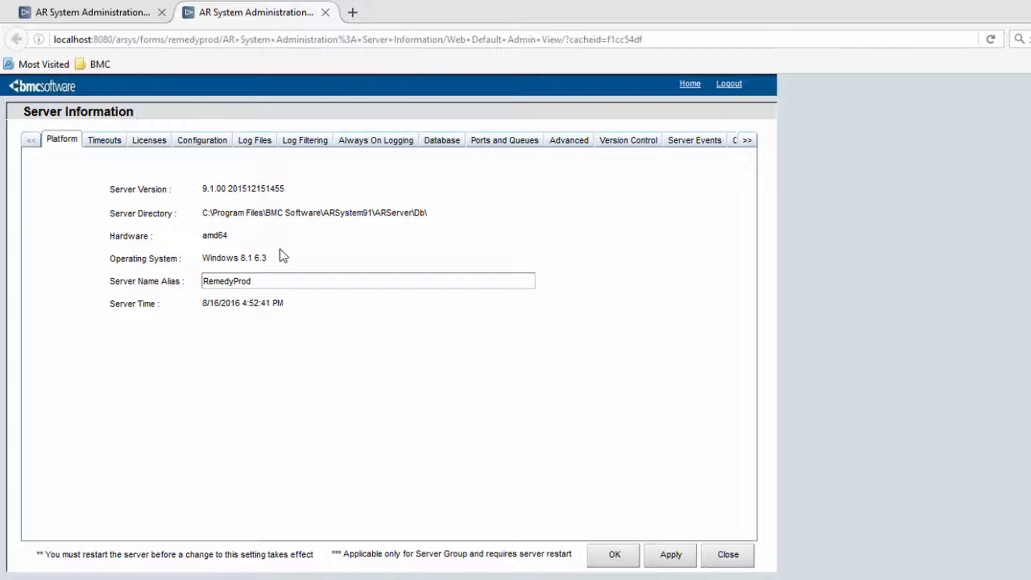
Step: Open the Always On Logging settings and examine the buffer size for all servers
click(367, 149)
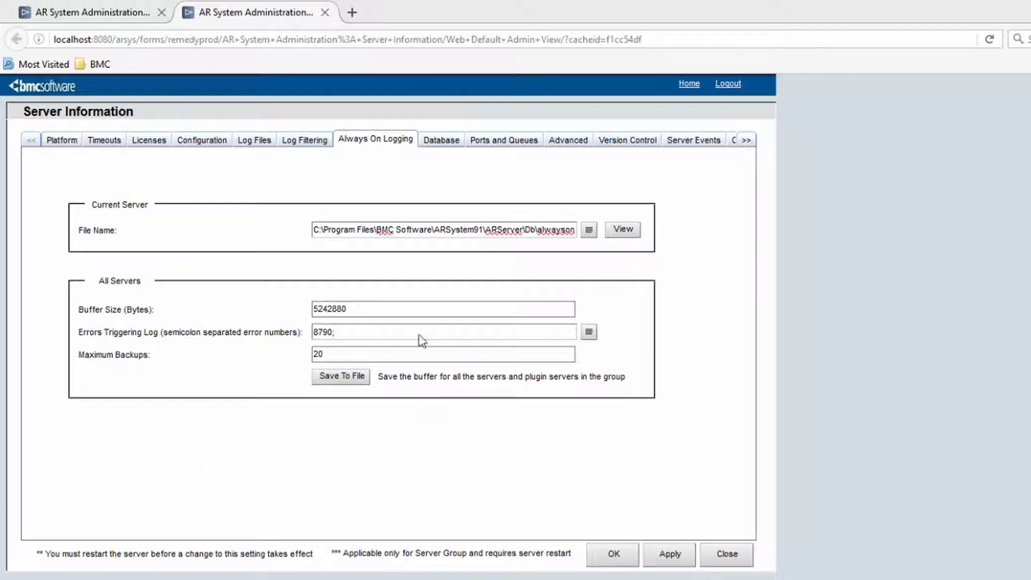
drag(447, 311, 272, 320)
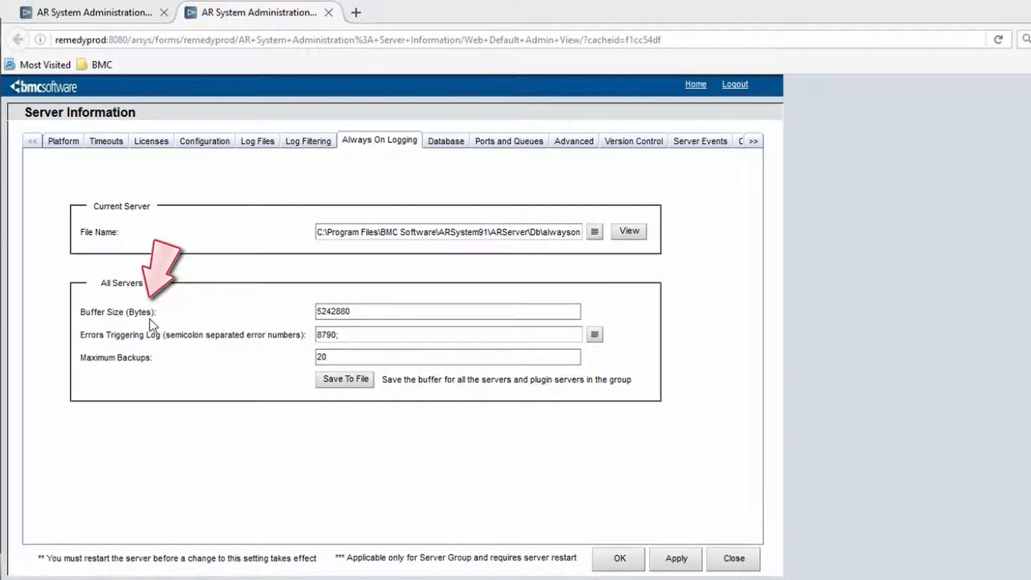
click(370, 311)
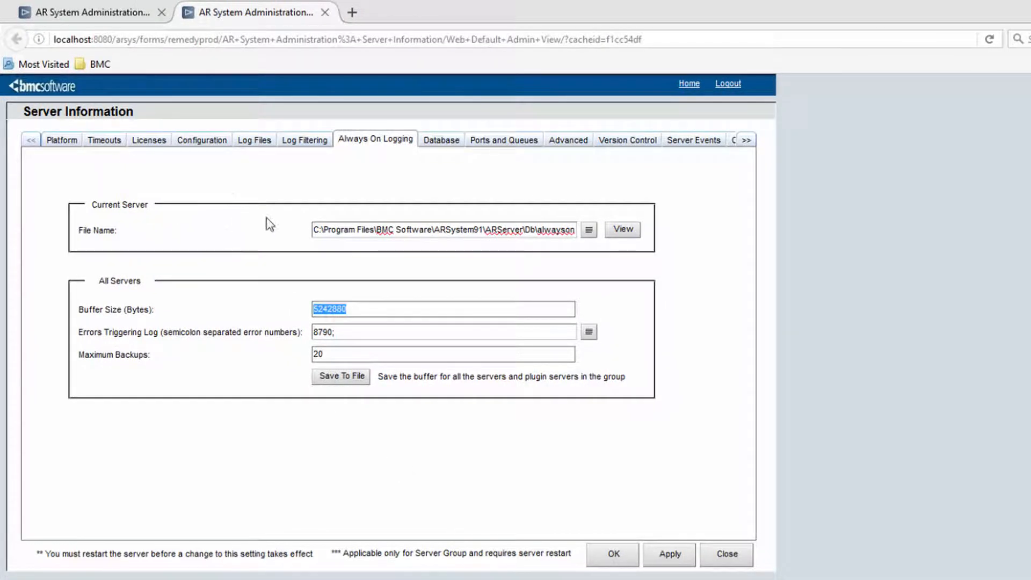
Step: Enable the API, Escalation, Filter, SQL, Thread, User and Server Group log files
click(254, 140)
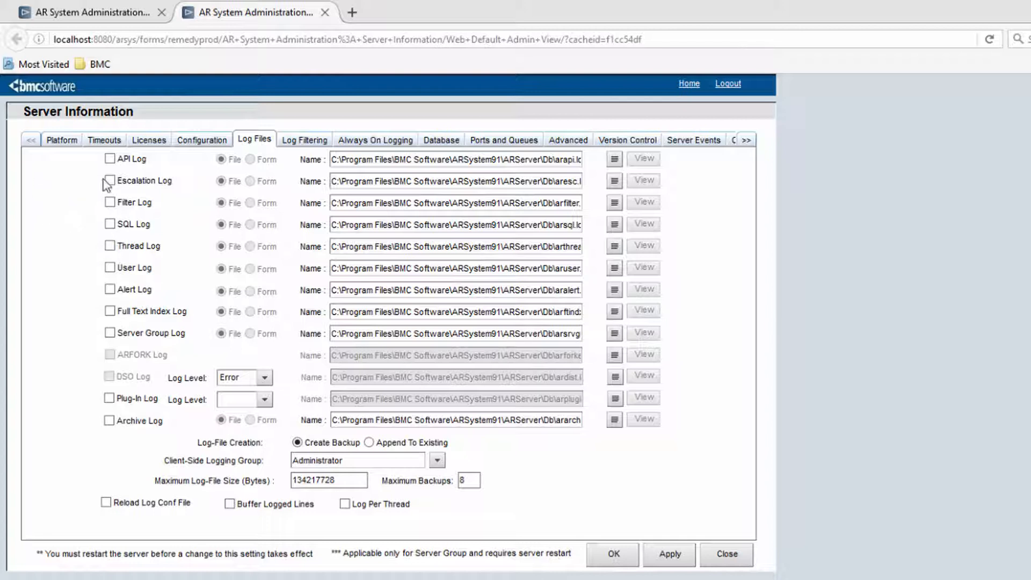
click(110, 159)
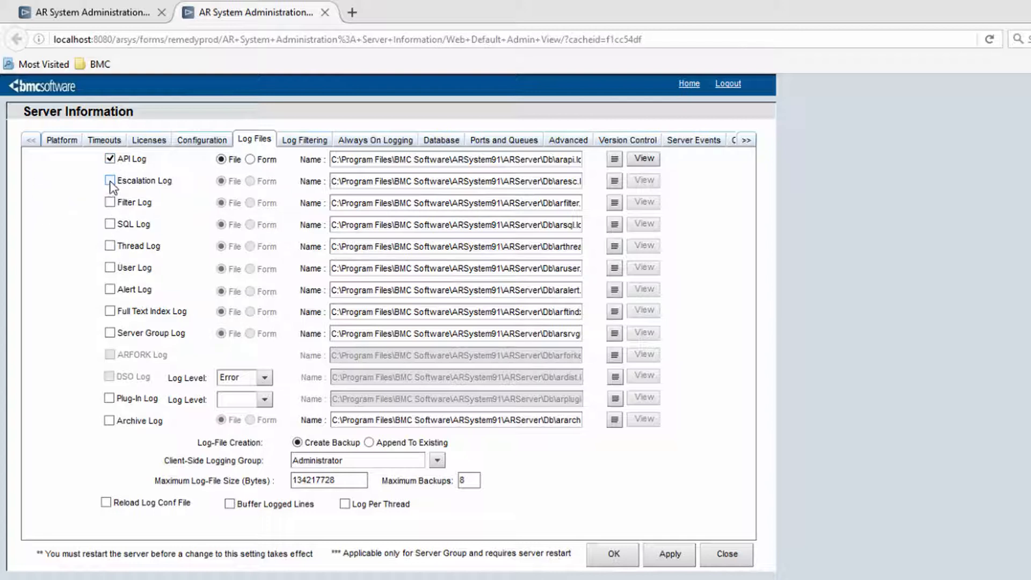
click(110, 181)
click(111, 203)
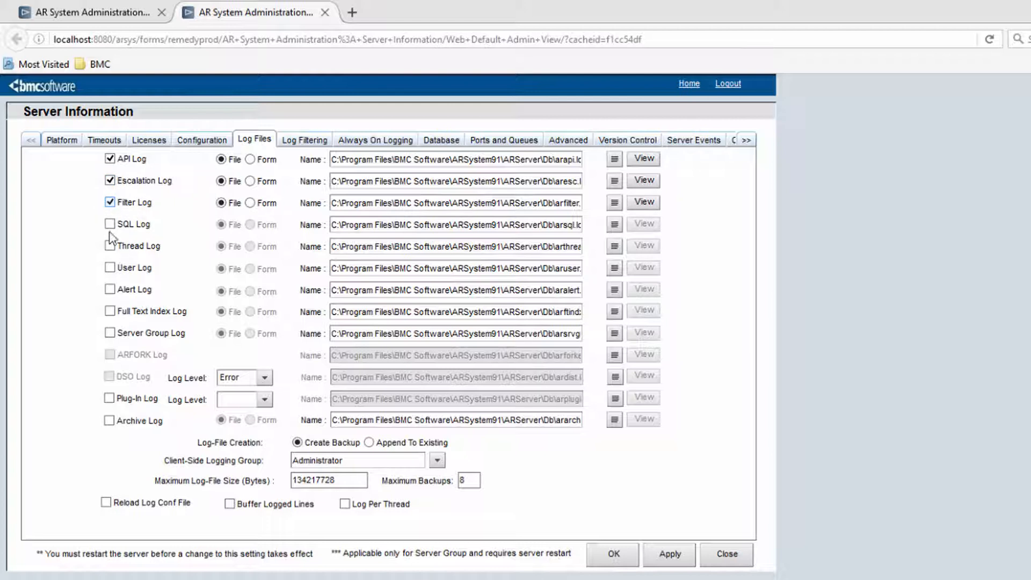
click(111, 224)
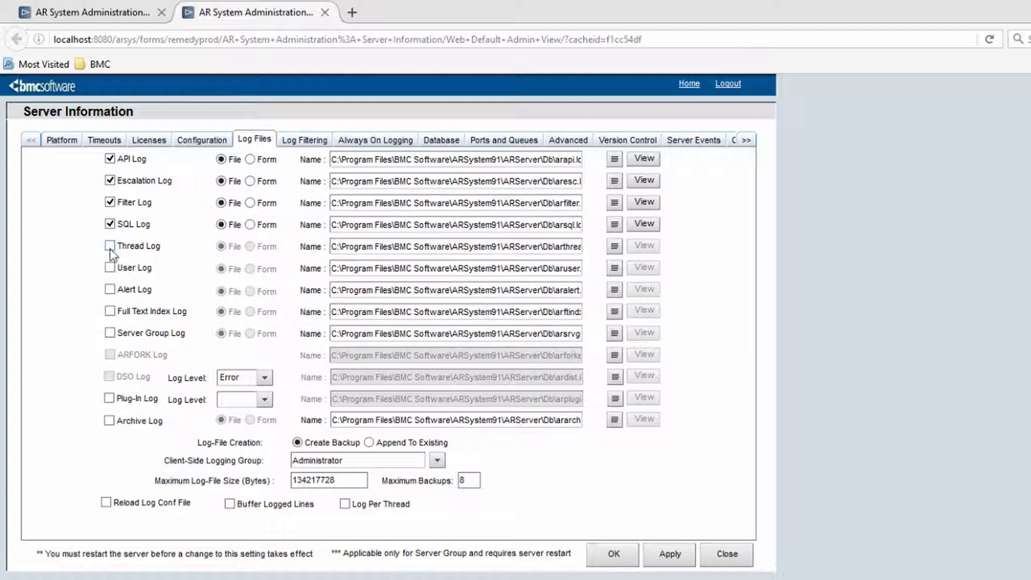
click(110, 246)
click(110, 268)
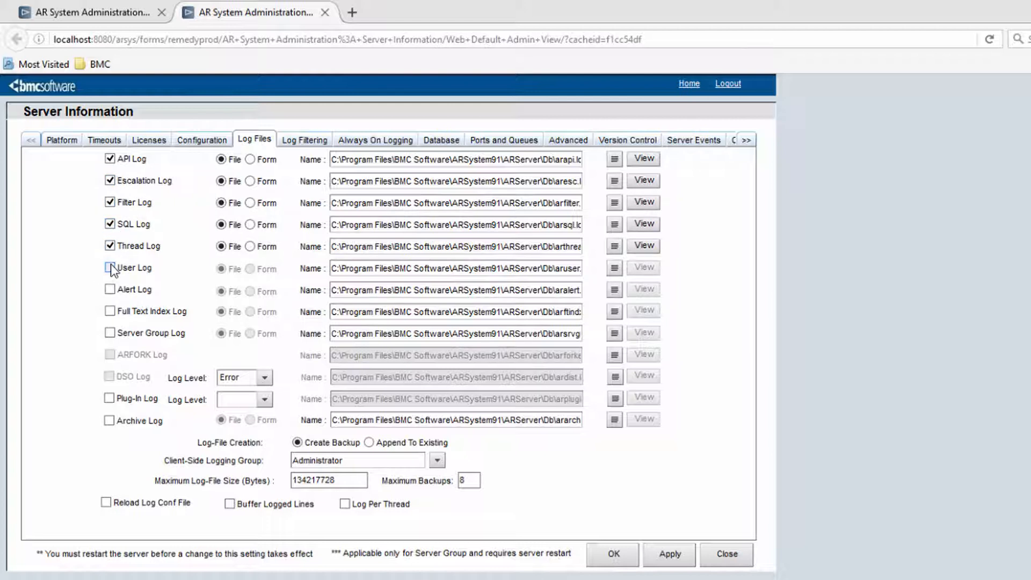
click(110, 334)
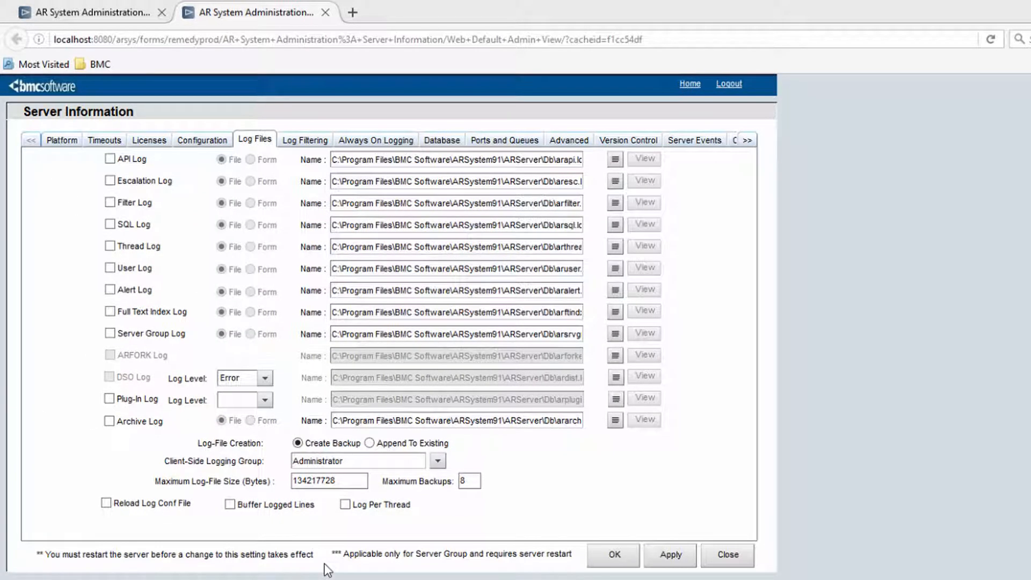
Step: Return to Always On Logging, inspect the full log file path, and view the always-on log file
click(375, 148)
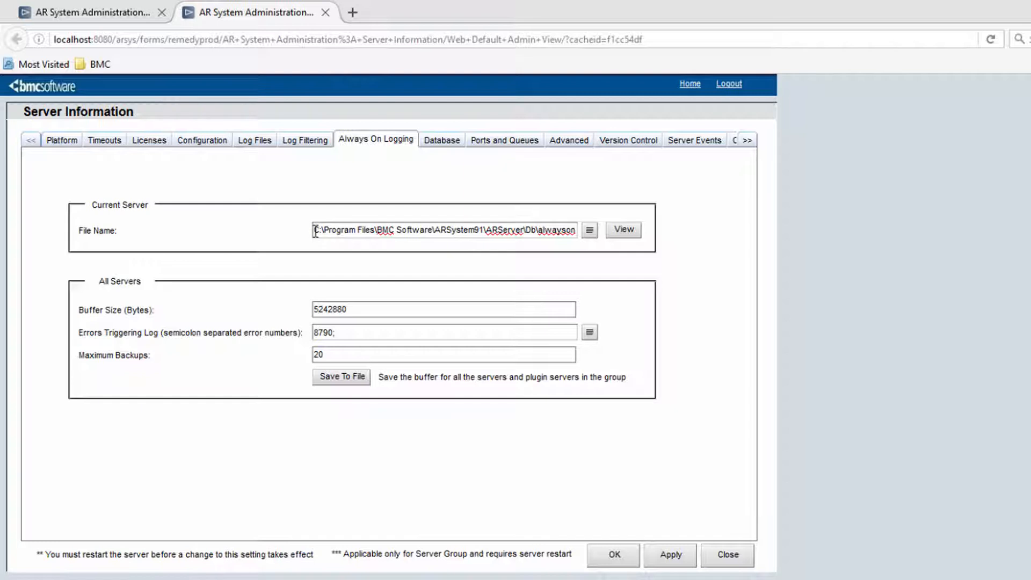
click(536, 230)
key(End)
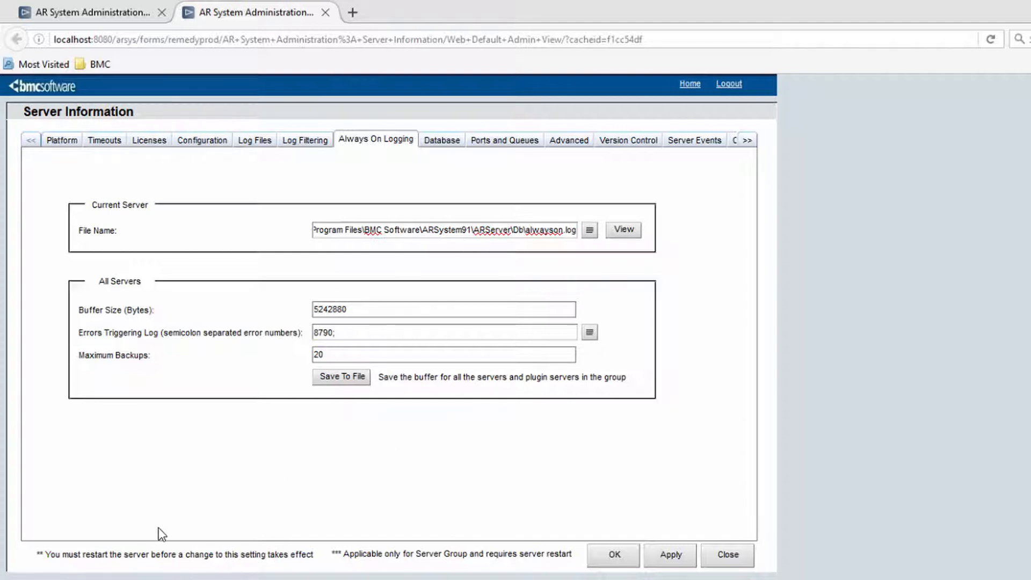
click(619, 231)
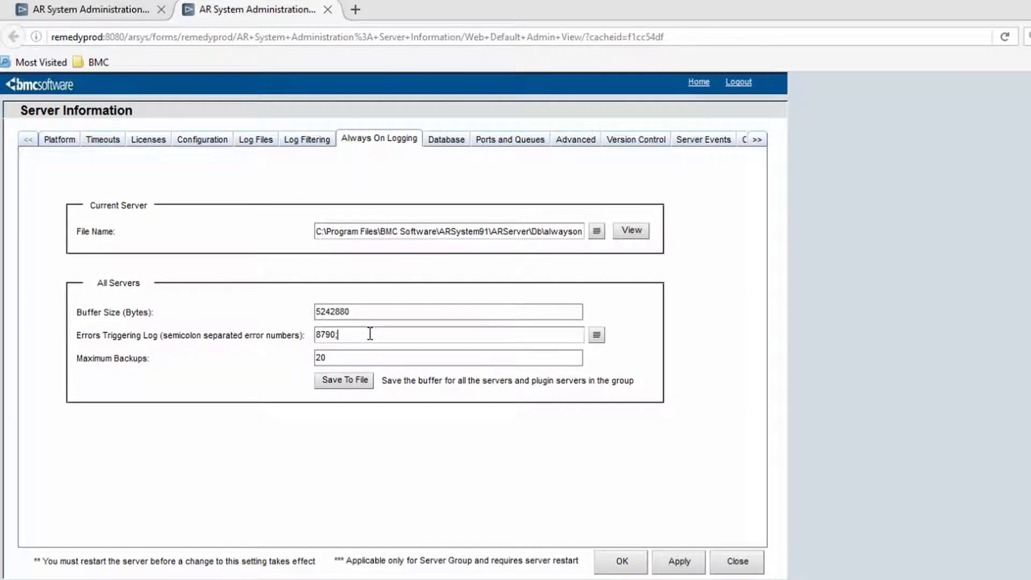
Step: Try adding error numbers 552 and 92 to the errors triggering the log, then remove them
text(552;92)
key(BackSpace)
key(BackSpace)
key(BackSpace)
key(BackSpace)
key(BackSpace)
key(BackSpace)
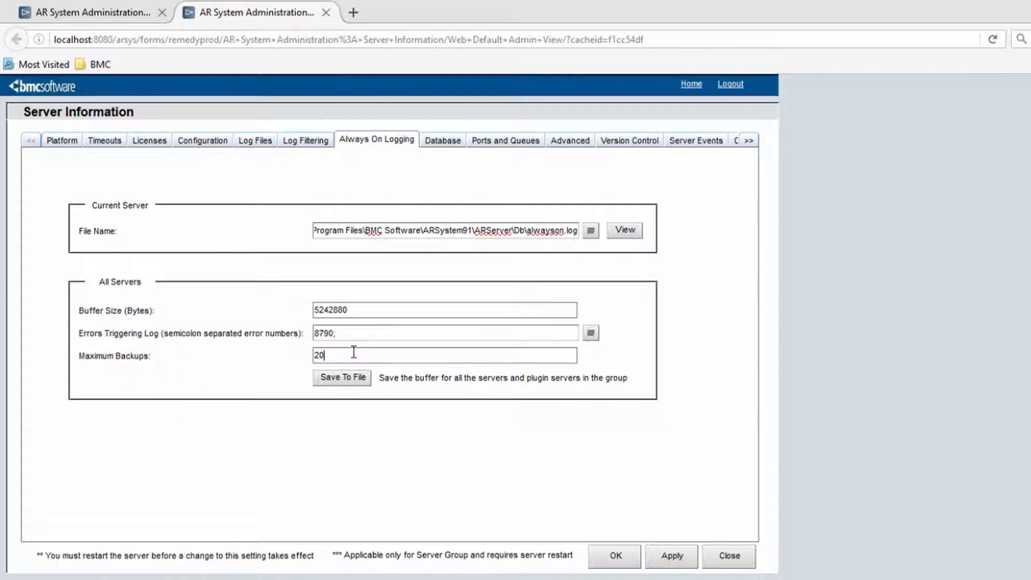
Step: Open Plugin Server Configuration from the administration console and switch to the plugin server settings
drag(345, 356, 292, 357)
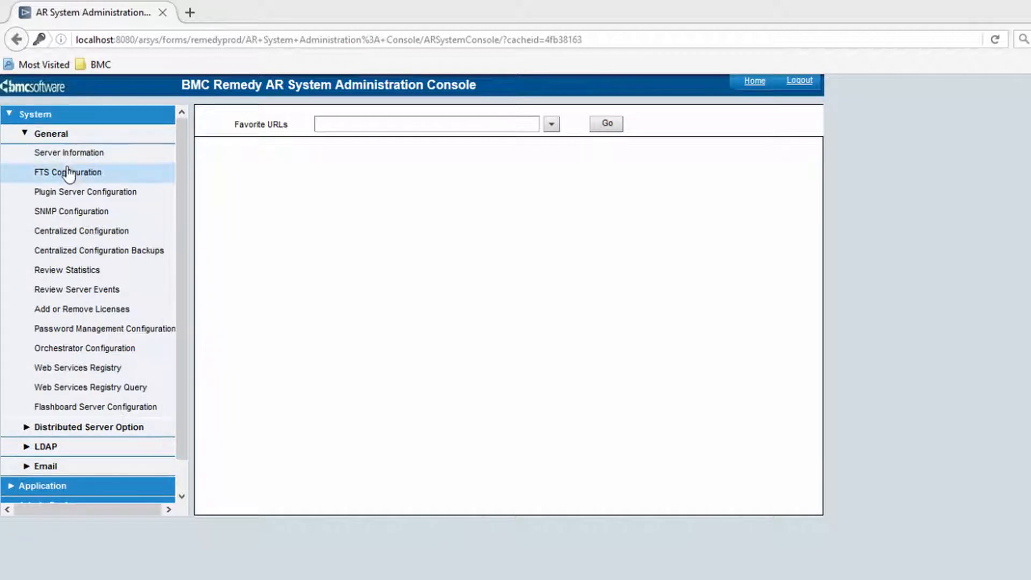
click(70, 199)
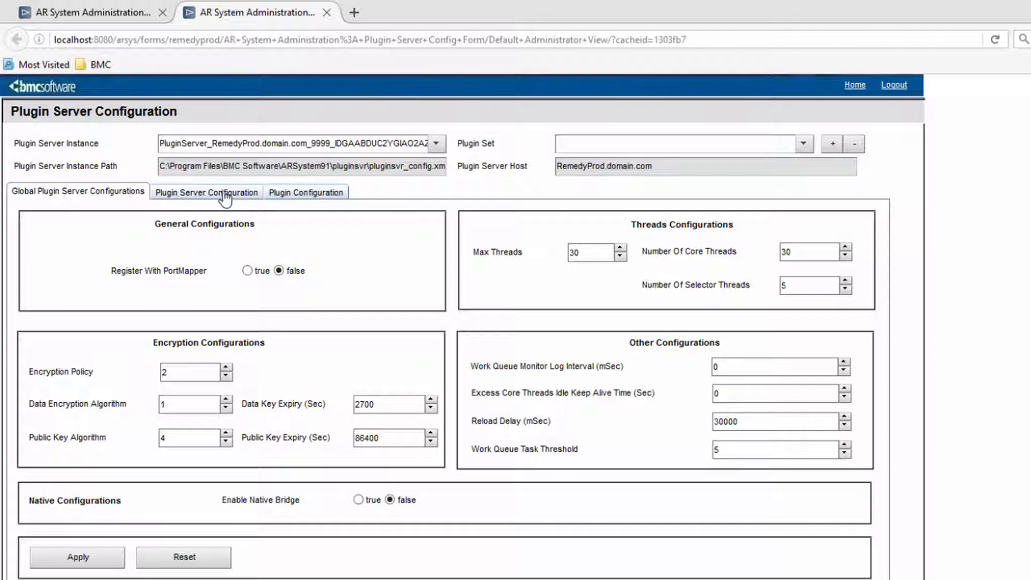
click(177, 177)
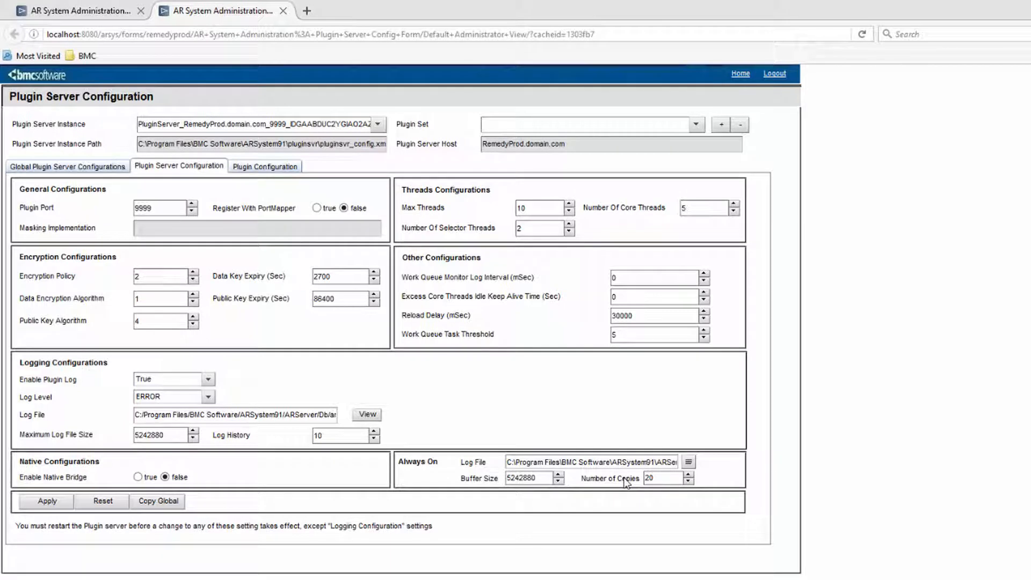
Step: Inspect the plugin server's Always On log file path, buffer size and number of copies
drag(625, 461, 712, 457)
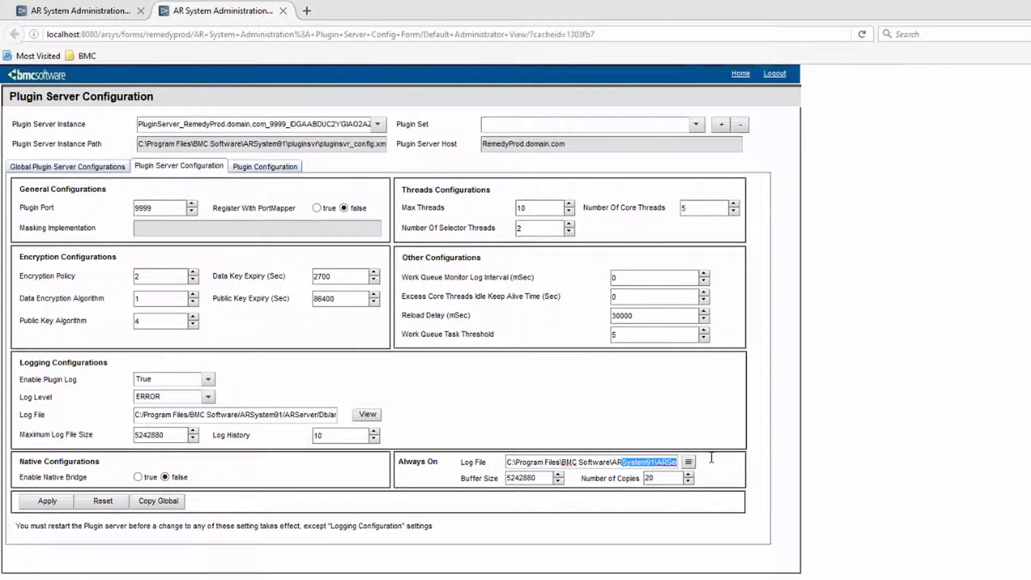
click(622, 465)
key(End)
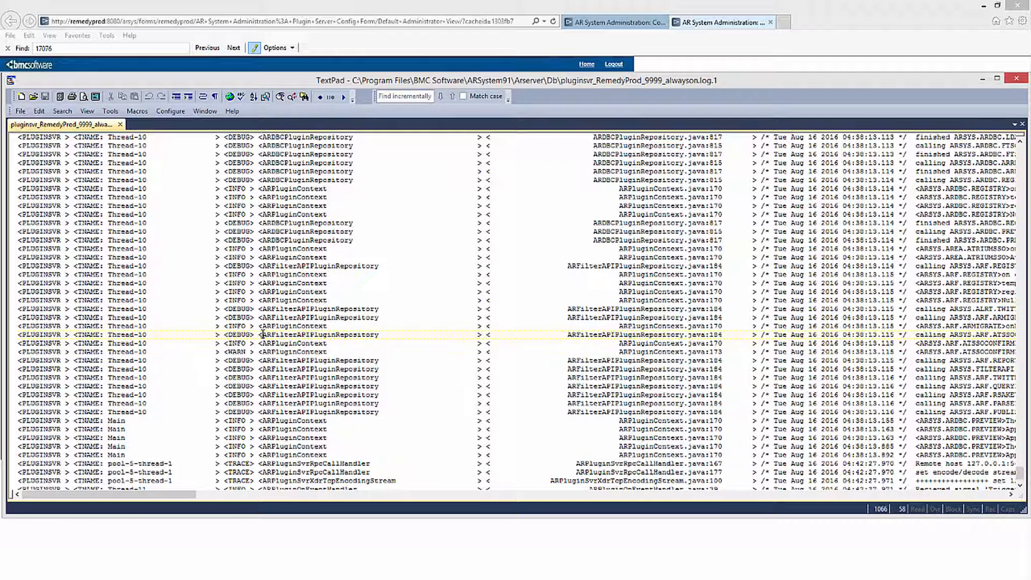
Step: Select a block of entries in the plugin server always-on log file
drag(263, 334, 266, 471)
click(266, 471)
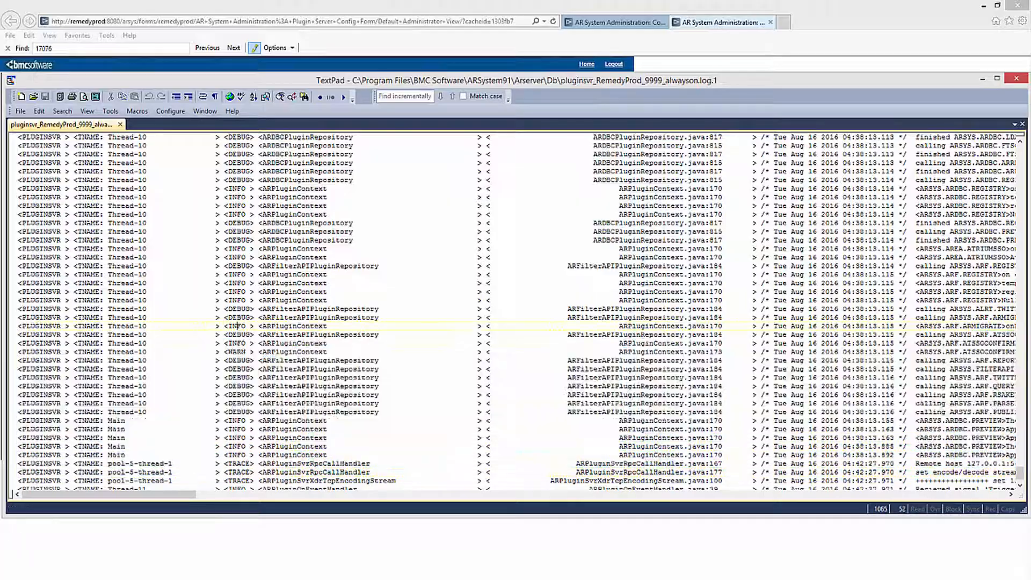